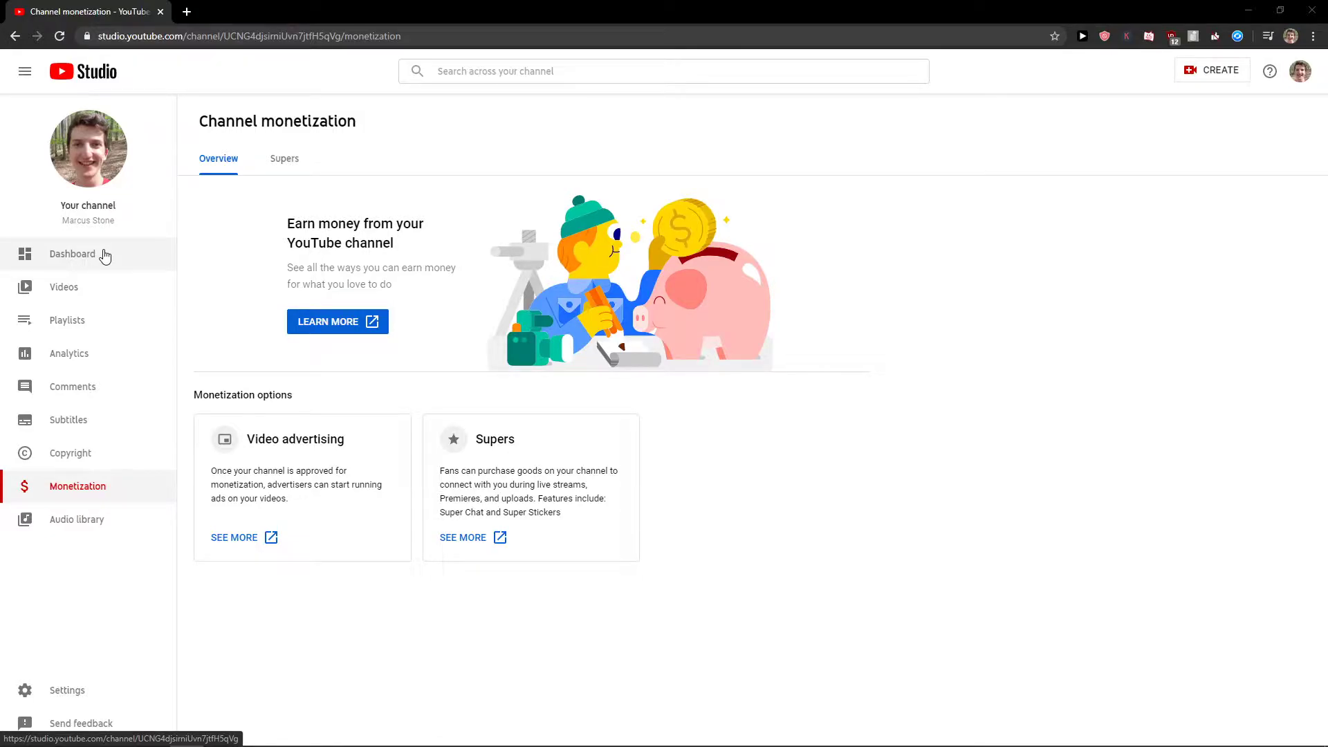
Step: Go to the channel's Videos list, select all 30 uploads, and show the bulk Edit options
click(105, 253)
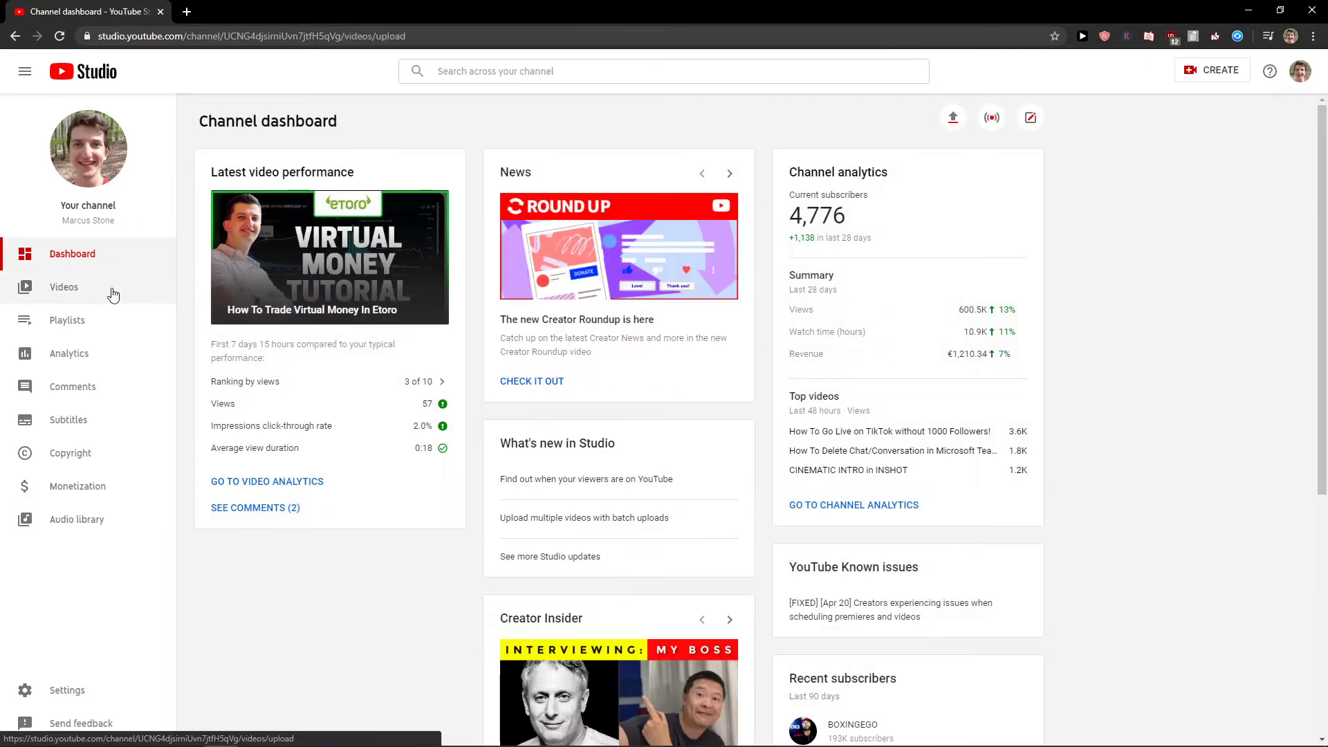
click(112, 294)
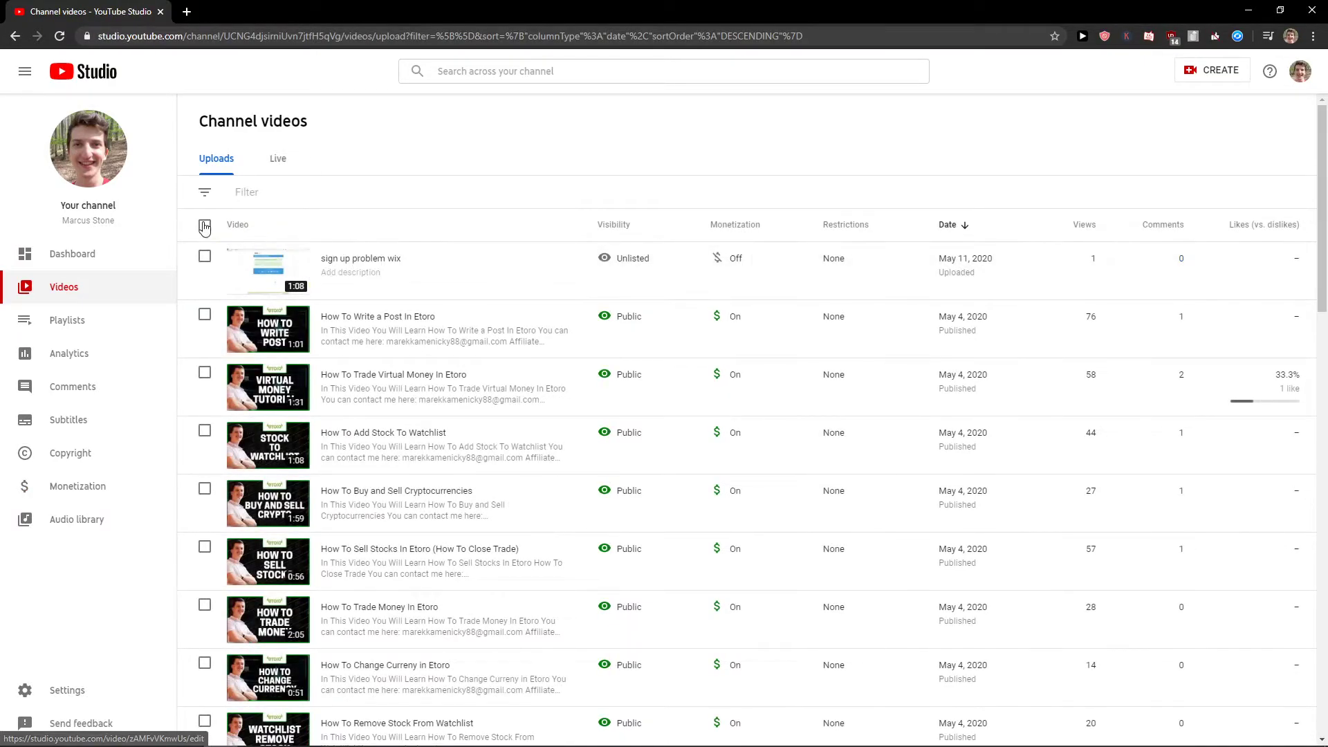
click(204, 226)
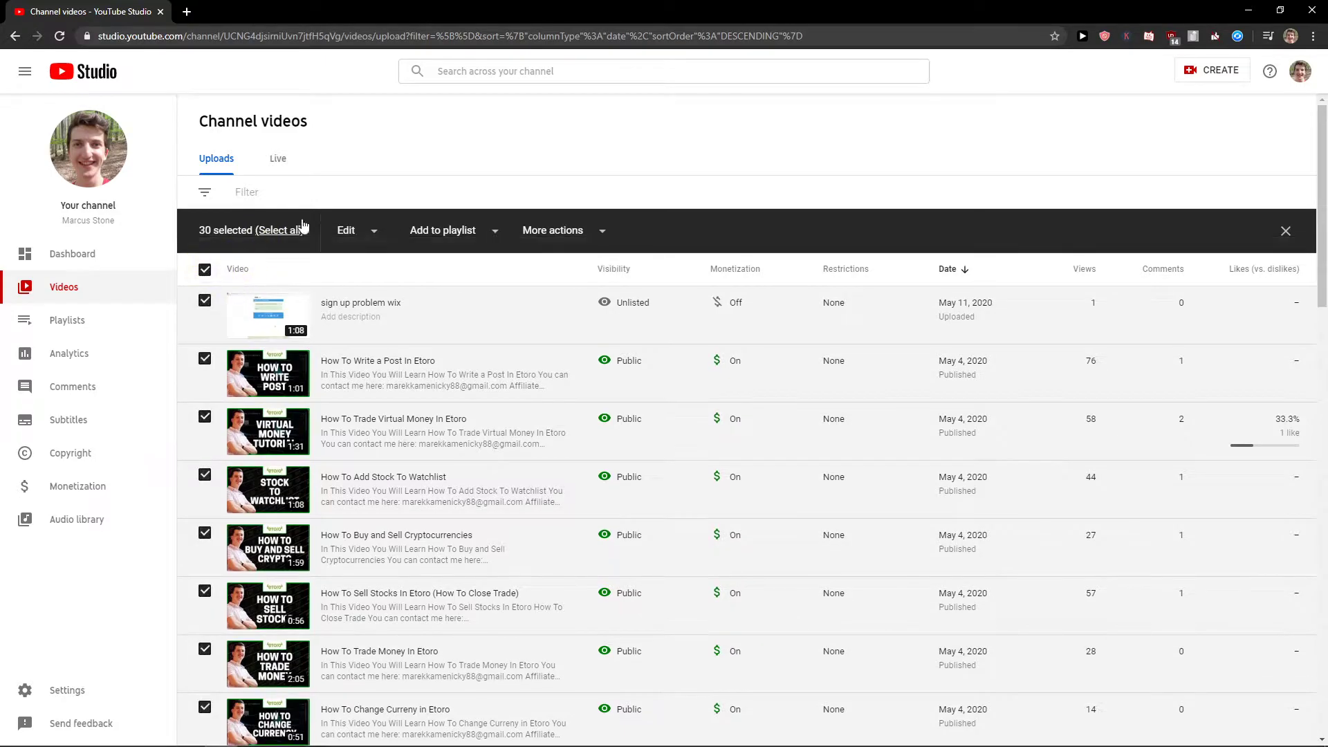
click(353, 230)
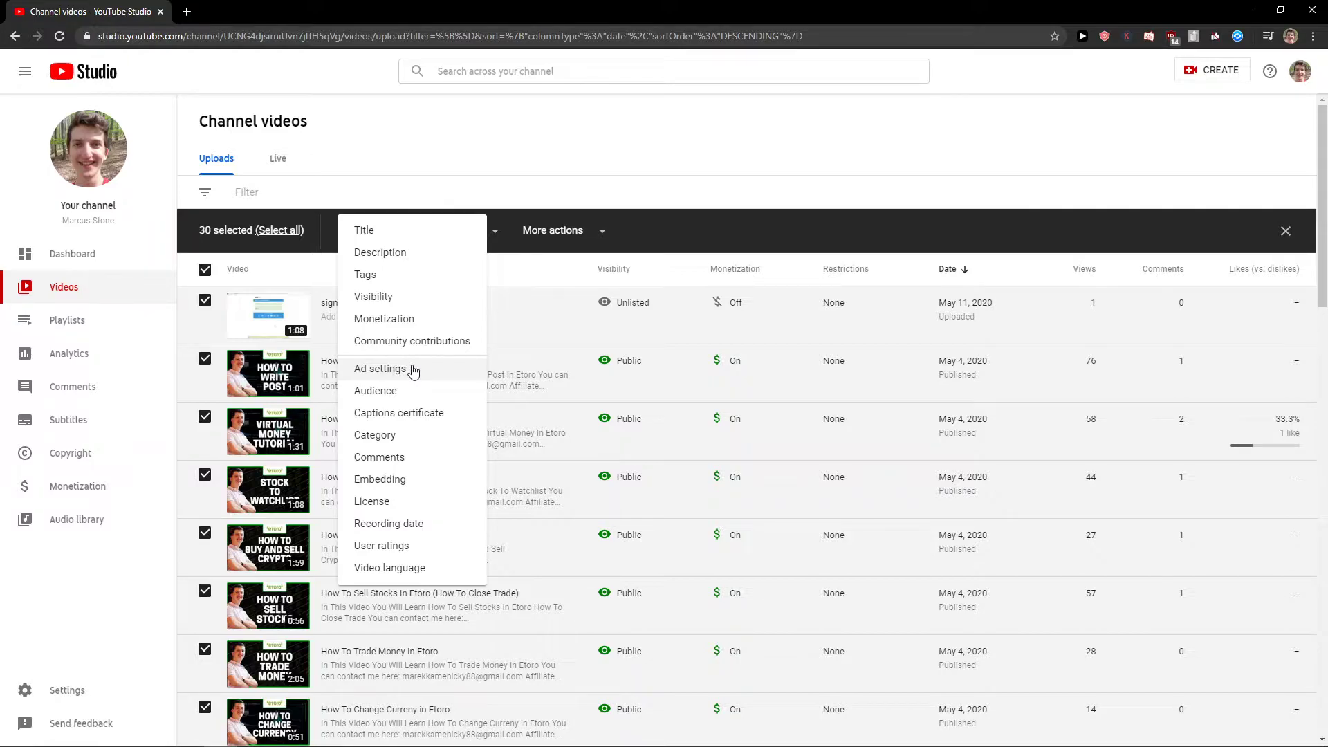
click(413, 371)
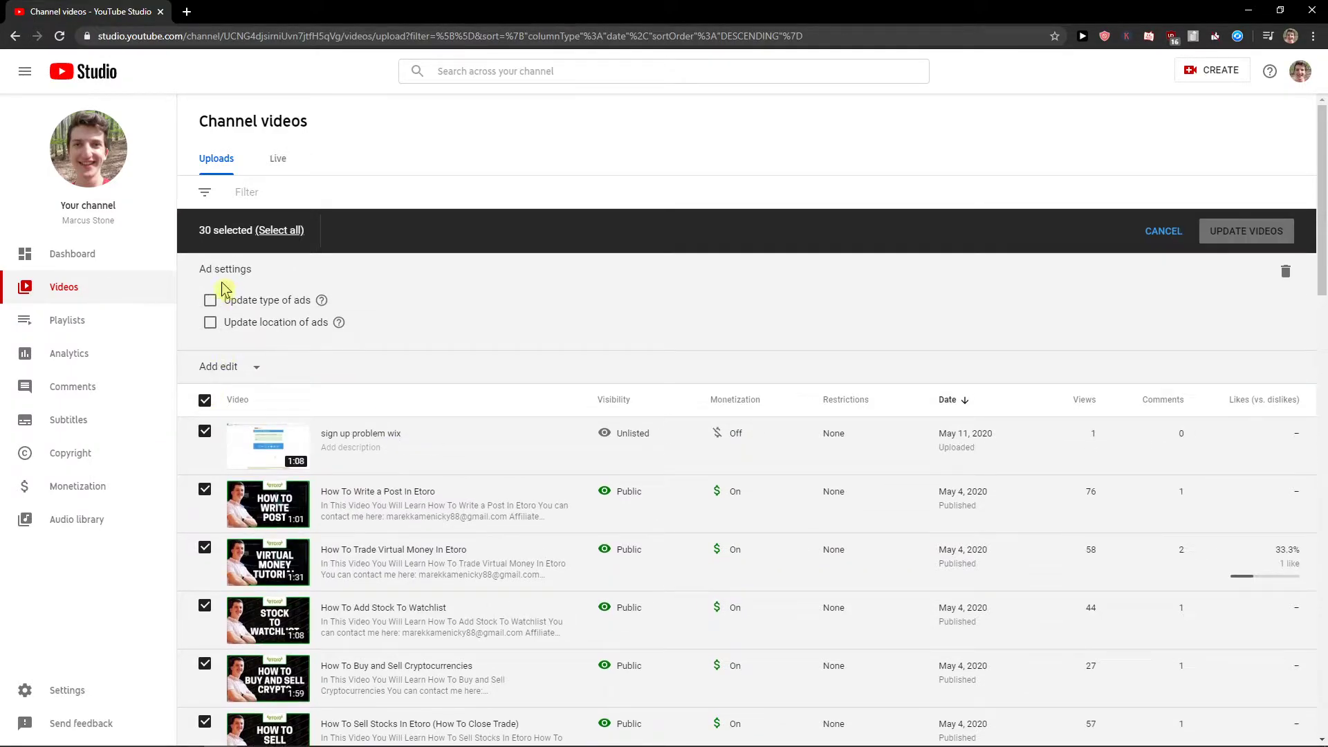
click(211, 301)
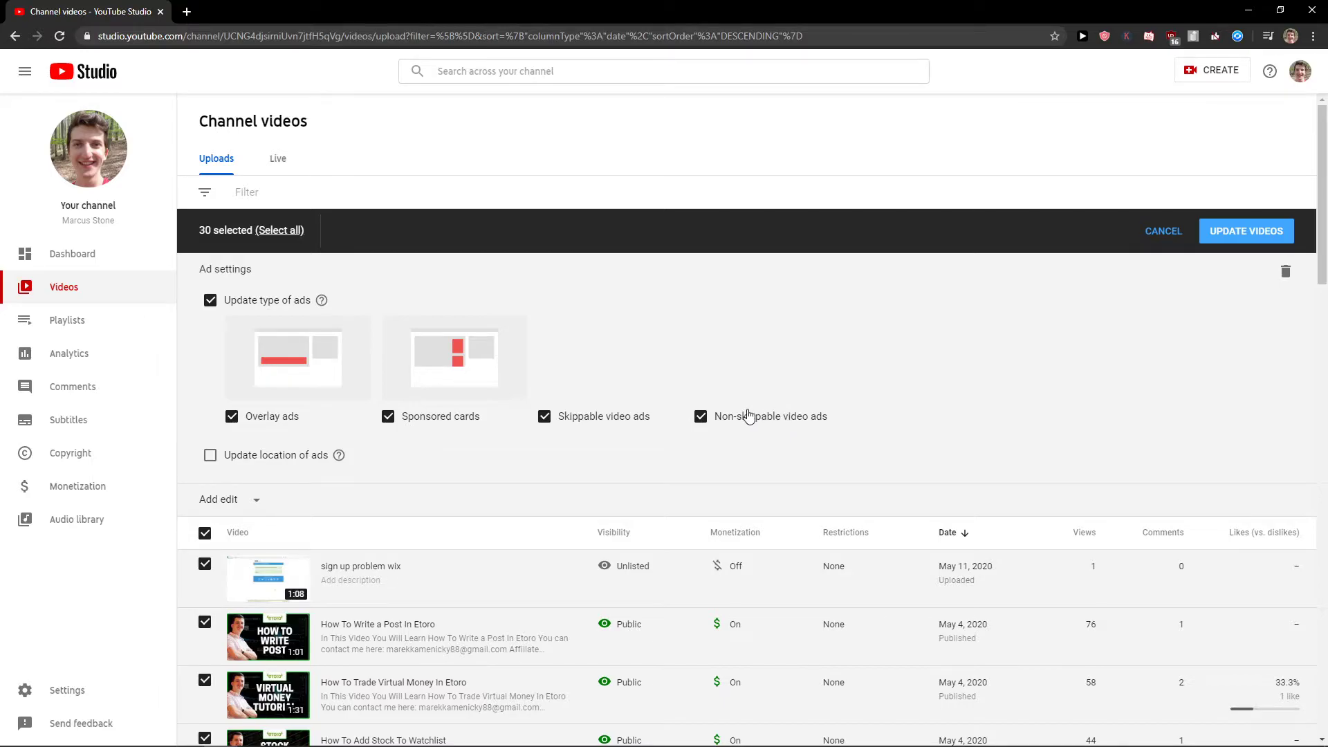
Step: Discard the bulk ad settings edit and open Upload defaults in channel Settings
click(1162, 232)
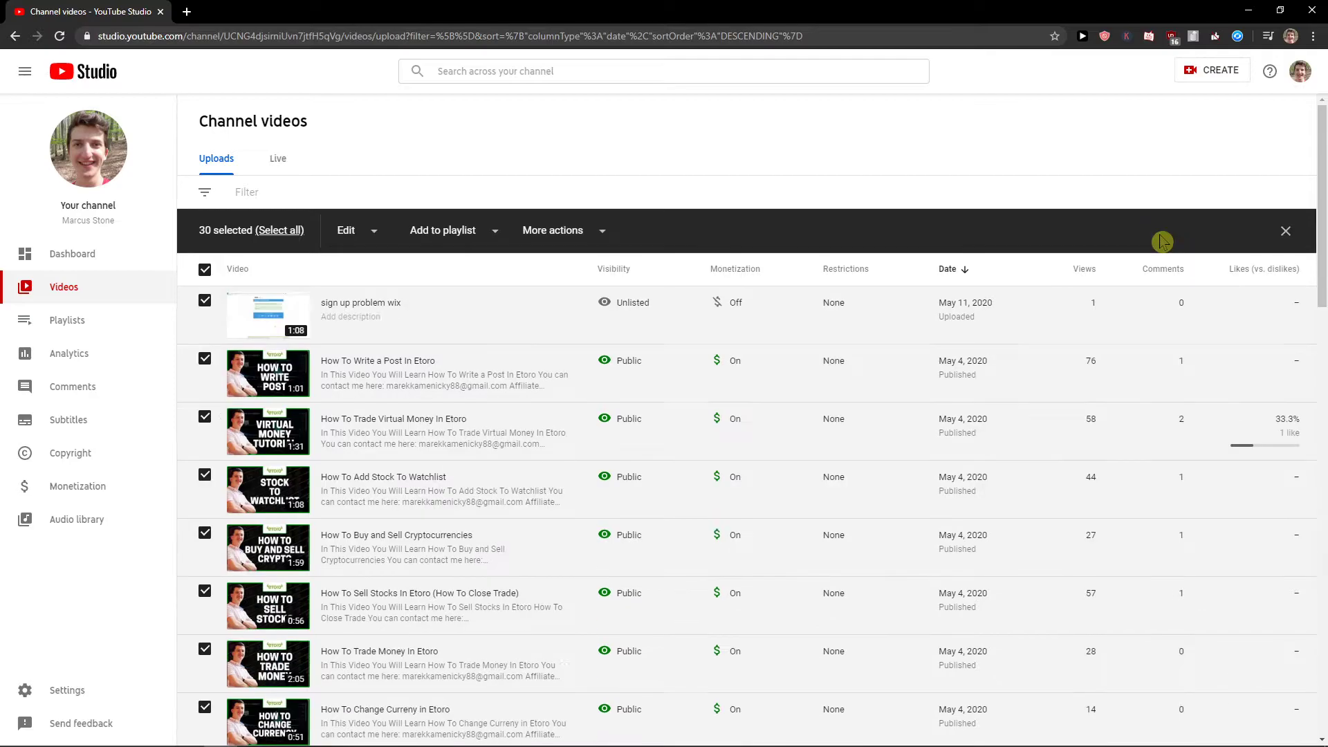
click(64, 692)
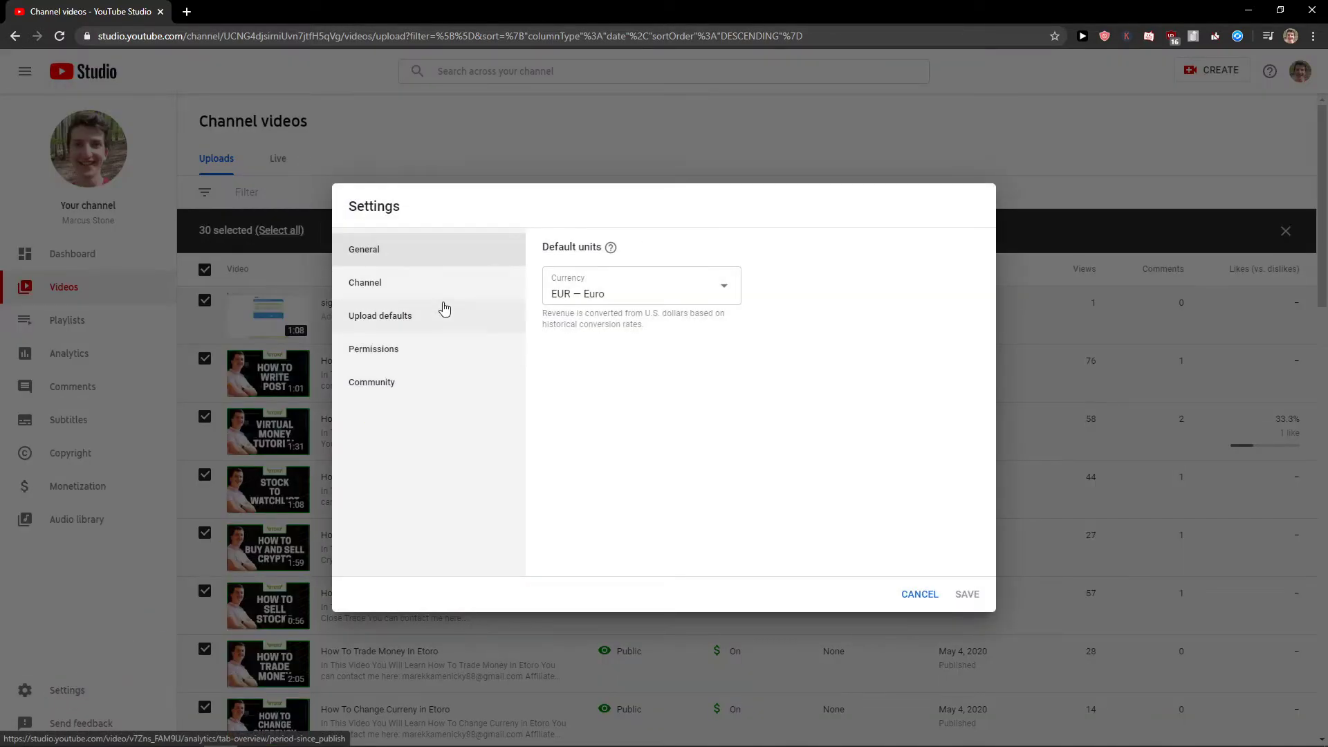
click(436, 314)
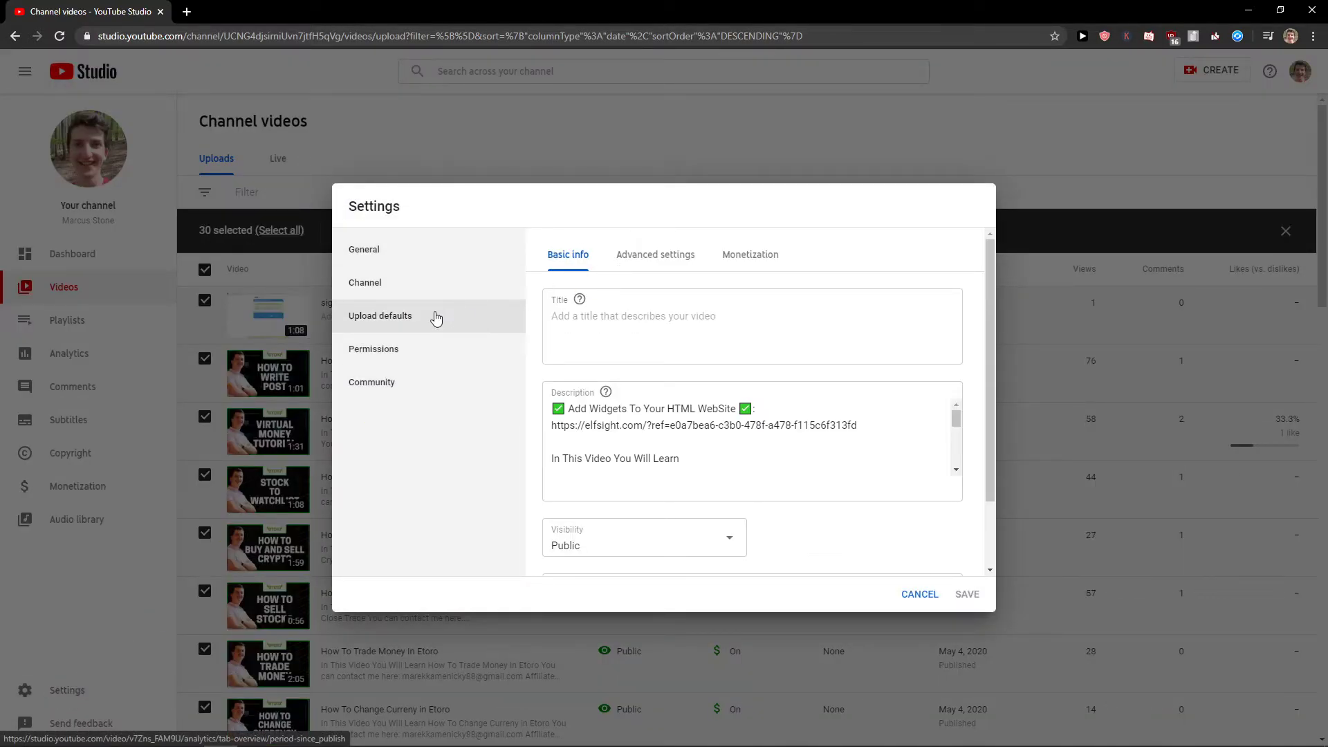
Step: Confirm all ad types are checked under Monetization, then view the Advanced settings defaults
click(726, 267)
double_click(682, 268)
click(726, 268)
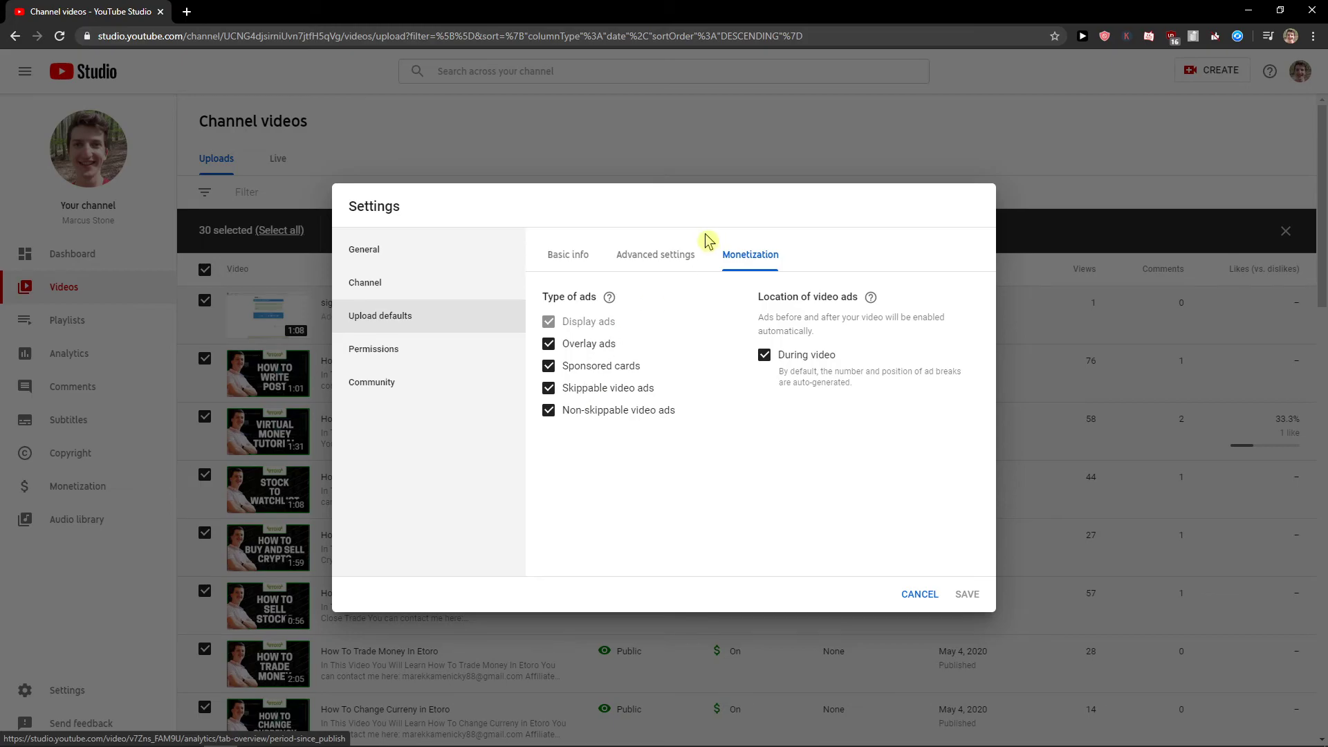
click(675, 254)
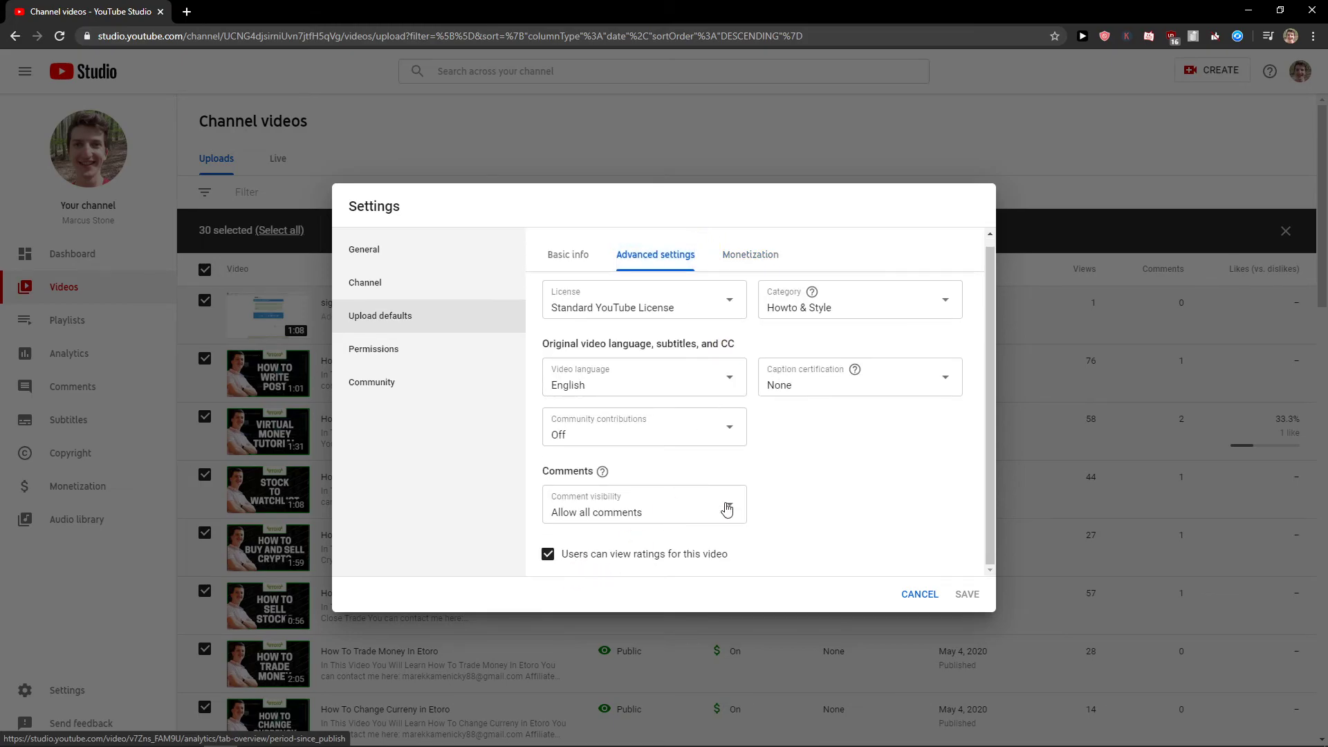
scroll(729, 500, up, 1)
scroll(688, 360, down, 1)
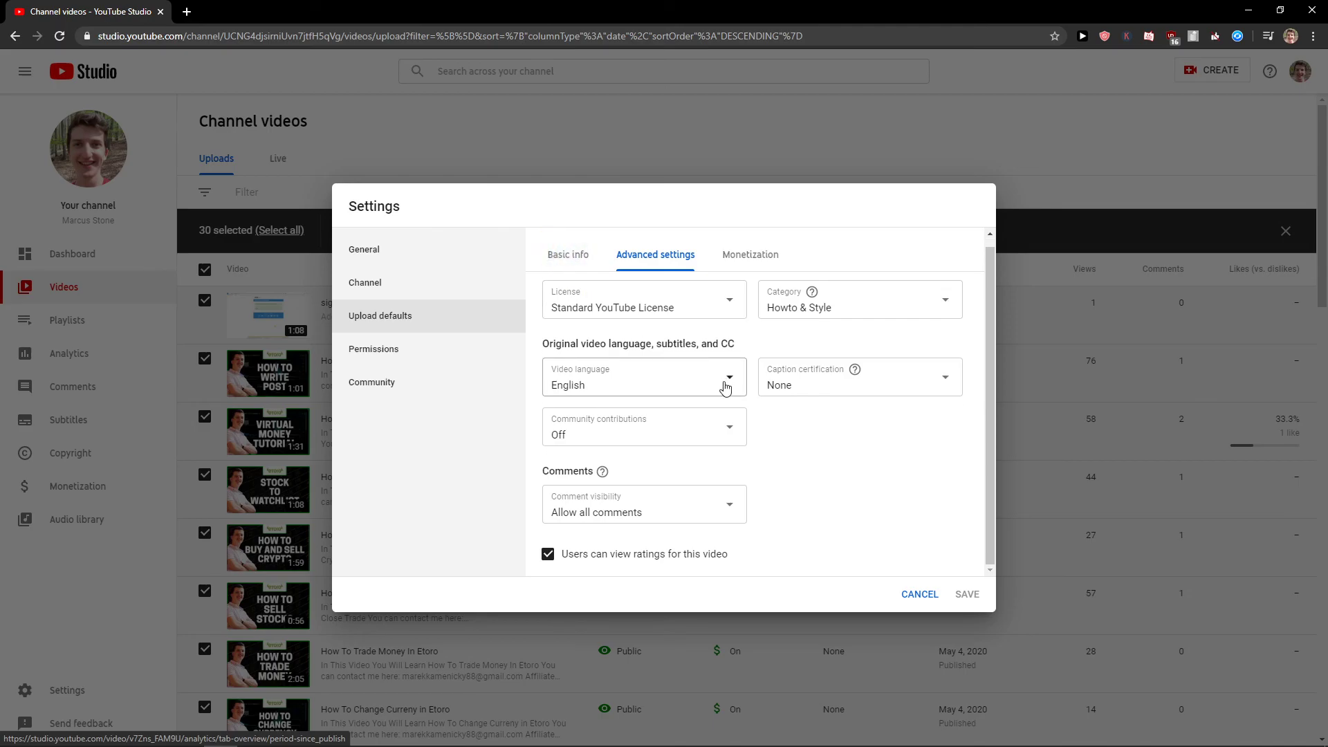